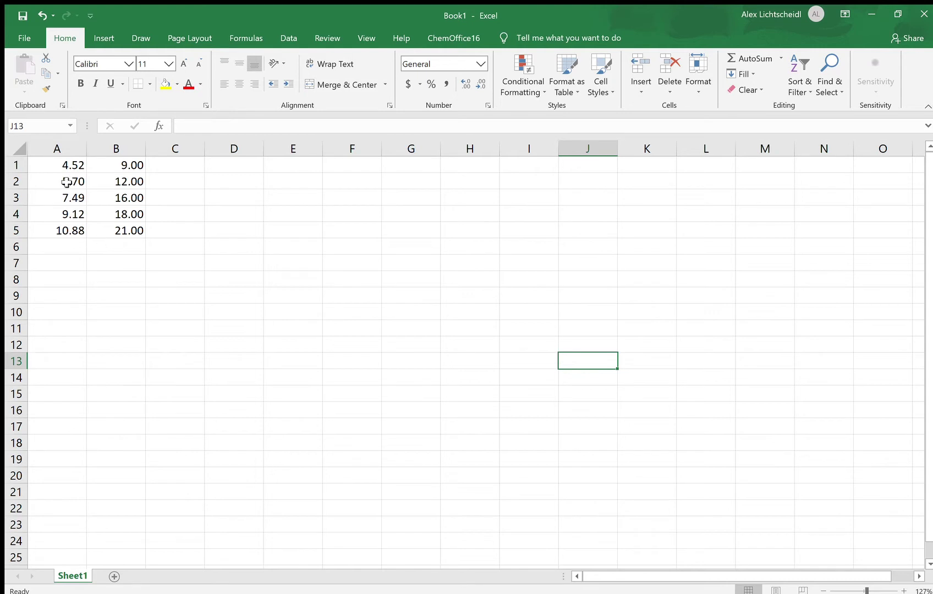
# Step: Display the values in A1:B5 with four decimal places
pyautogui.click(57, 166)
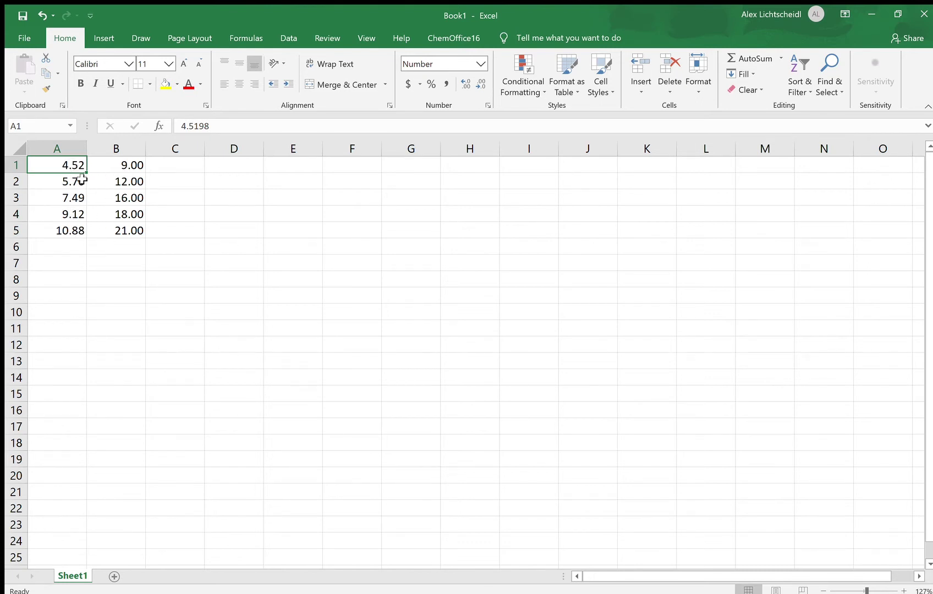
pyautogui.click(113, 230)
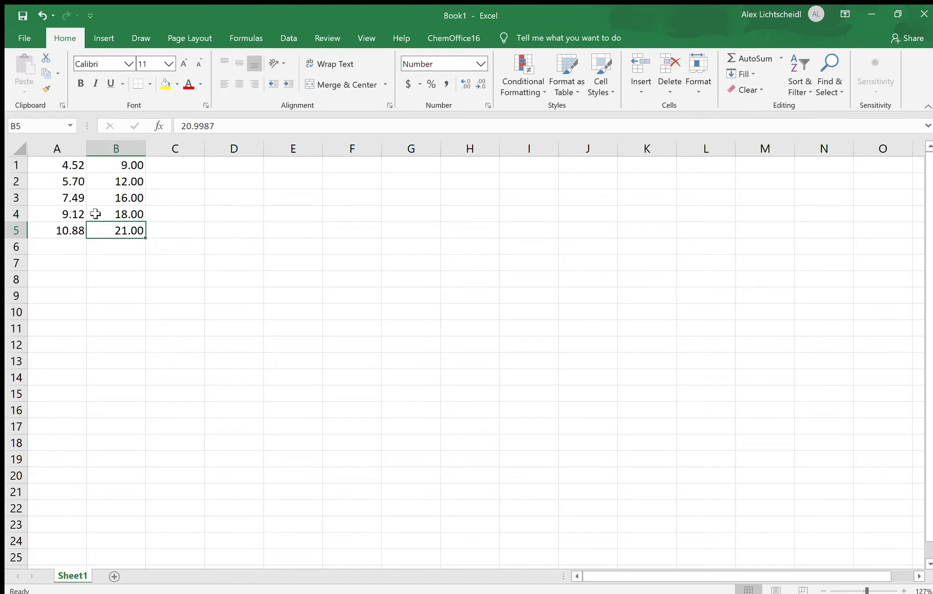
pyautogui.moveTo(59, 165); pyautogui.dragTo(112, 228)
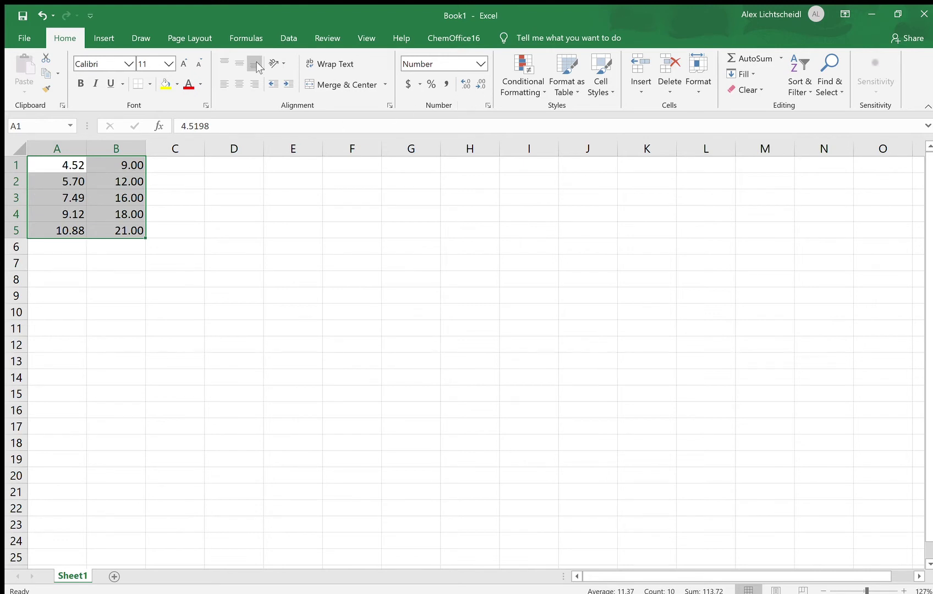
pyautogui.click(466, 85)
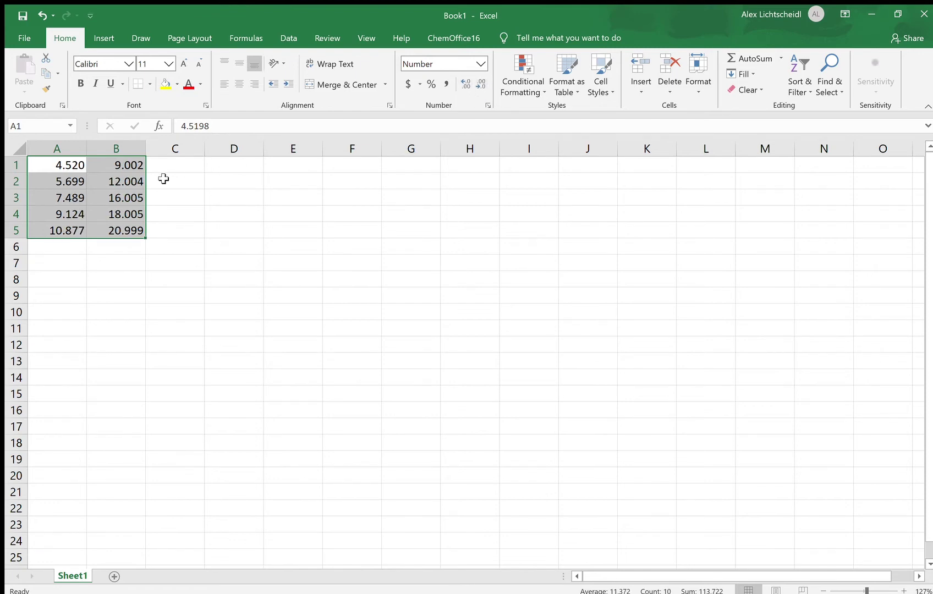
pyautogui.click(465, 85)
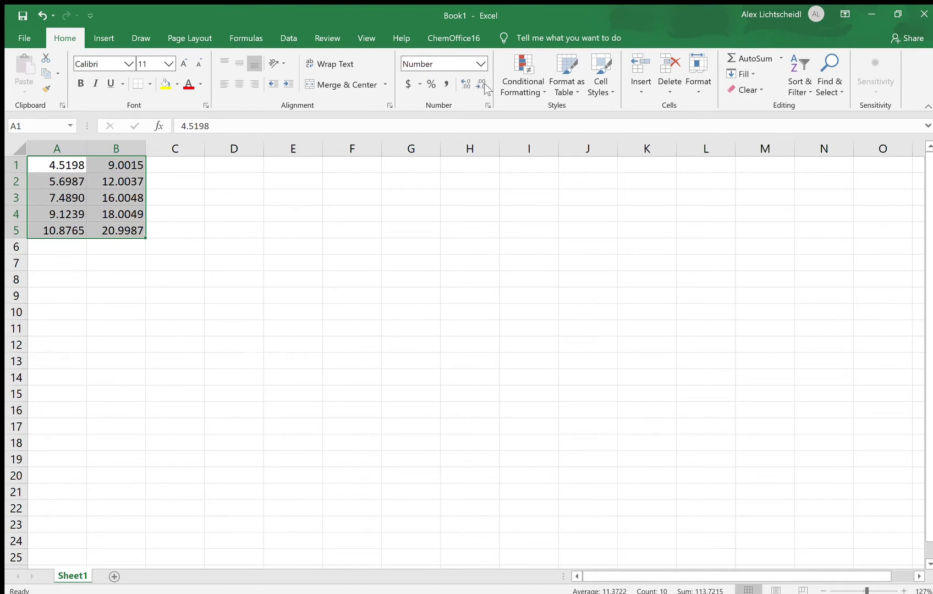
# Step: Reduce the displayed values in A1:B5 to one decimal place and bring them back to four
pyautogui.click(481, 85)
pyautogui.click(481, 84)
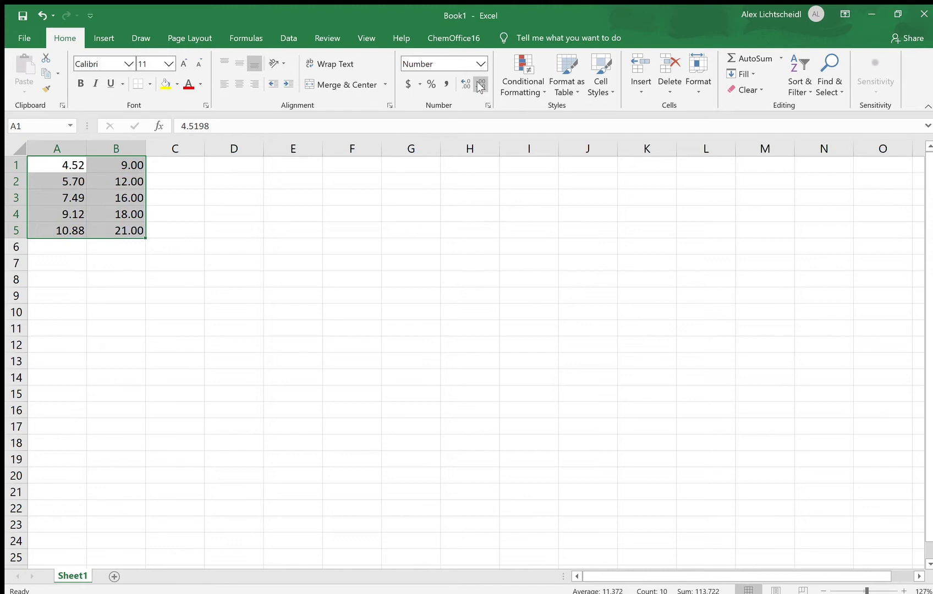
pyautogui.click(481, 84)
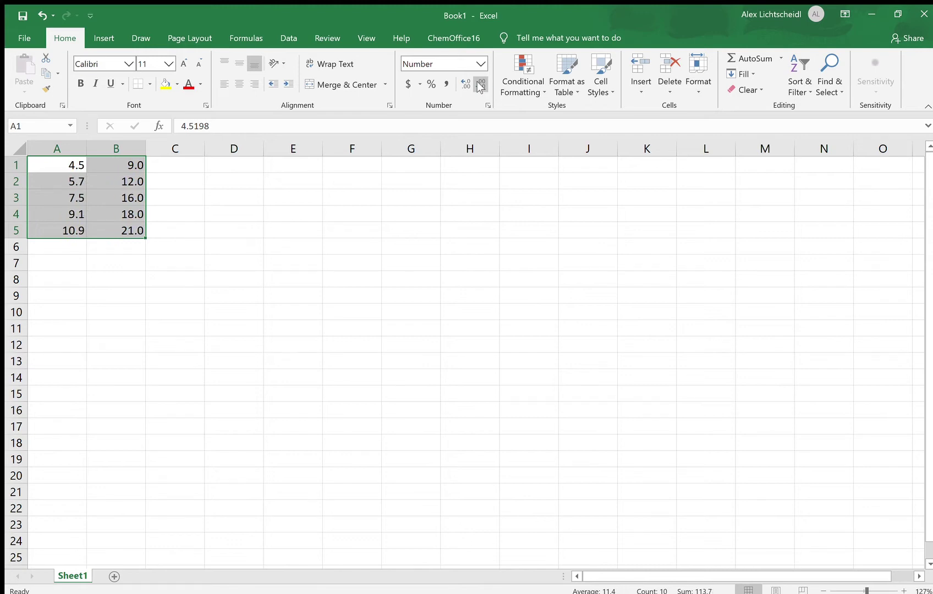
pyautogui.click(460, 84)
pyautogui.click(460, 84)
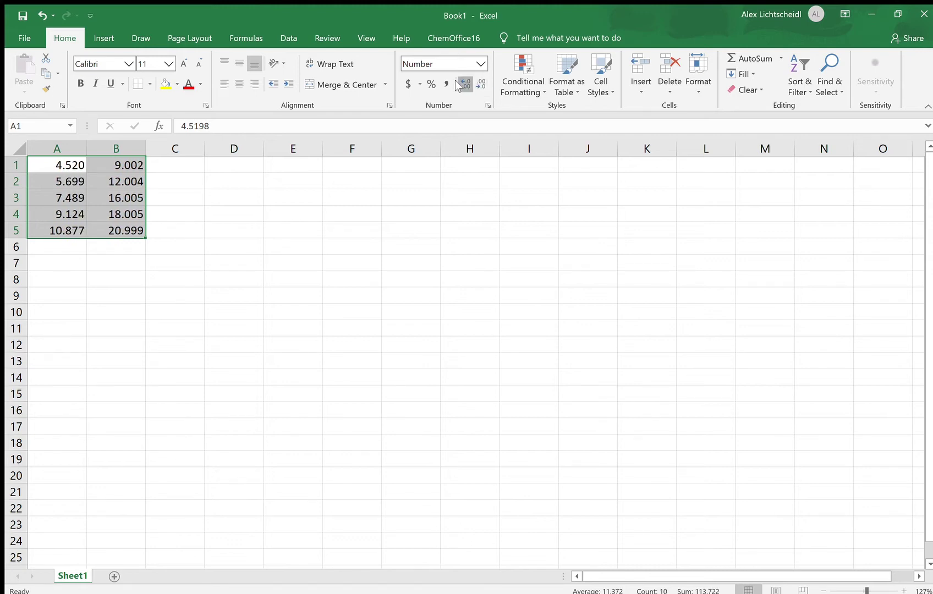
pyautogui.click(458, 86)
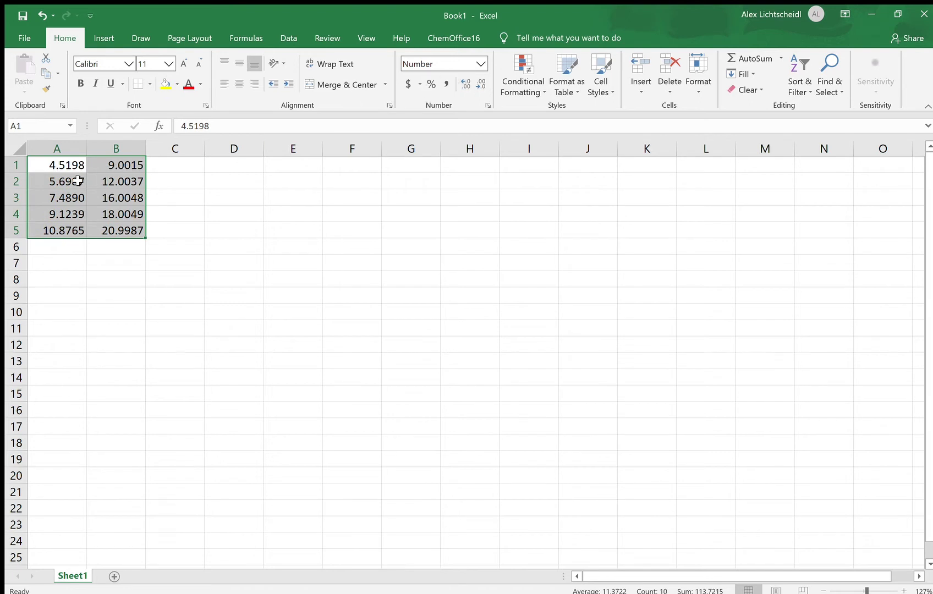
# Step: Check the stored value of A1 and extend the displayed values in A1:B5 to eight decimal places
pyautogui.click(211, 131)
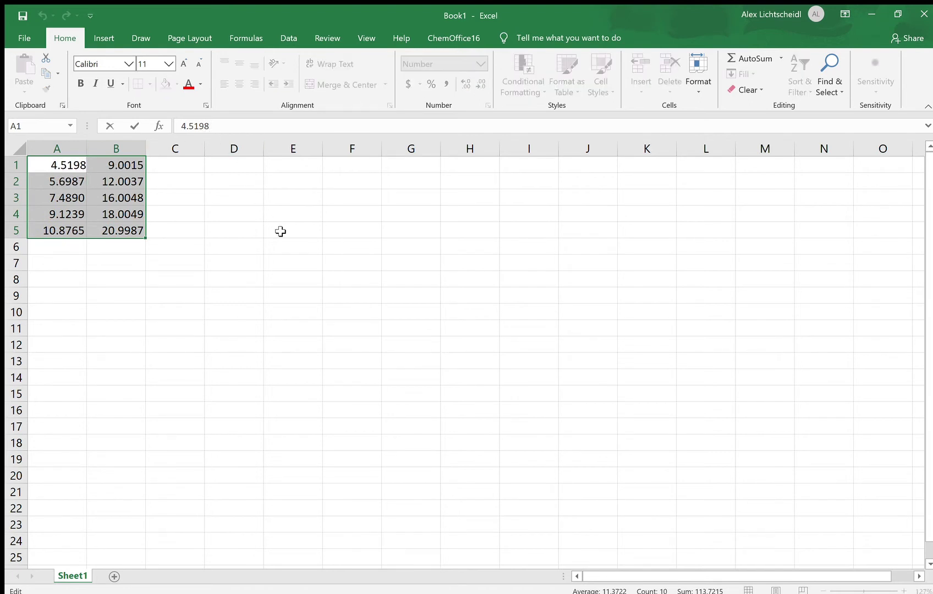
pyautogui.click(176, 181)
pyautogui.moveTo(72, 167); pyautogui.dragTo(136, 223)
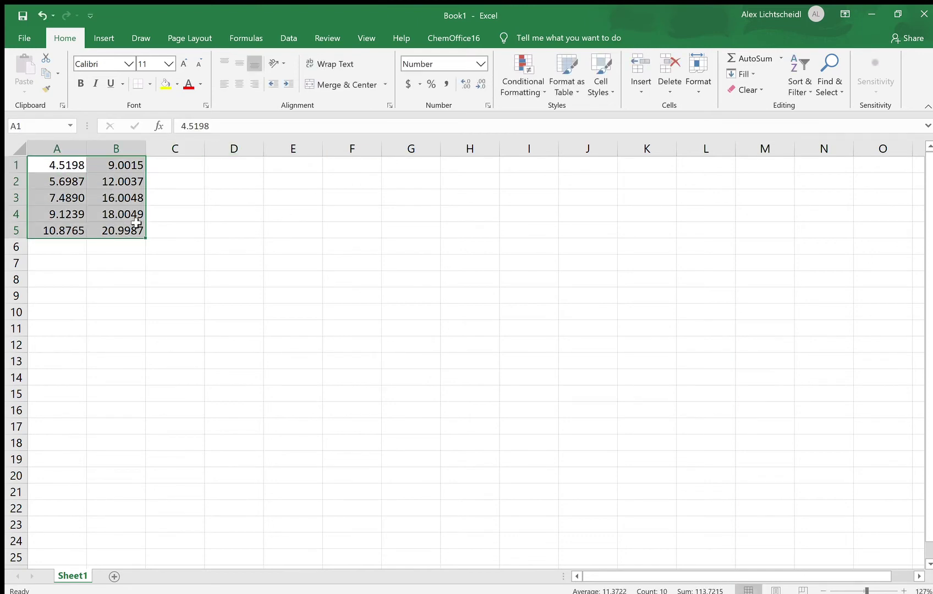
pyautogui.click(465, 85)
pyautogui.click(465, 85)
pyautogui.click(465, 85)
pyautogui.click(465, 84)
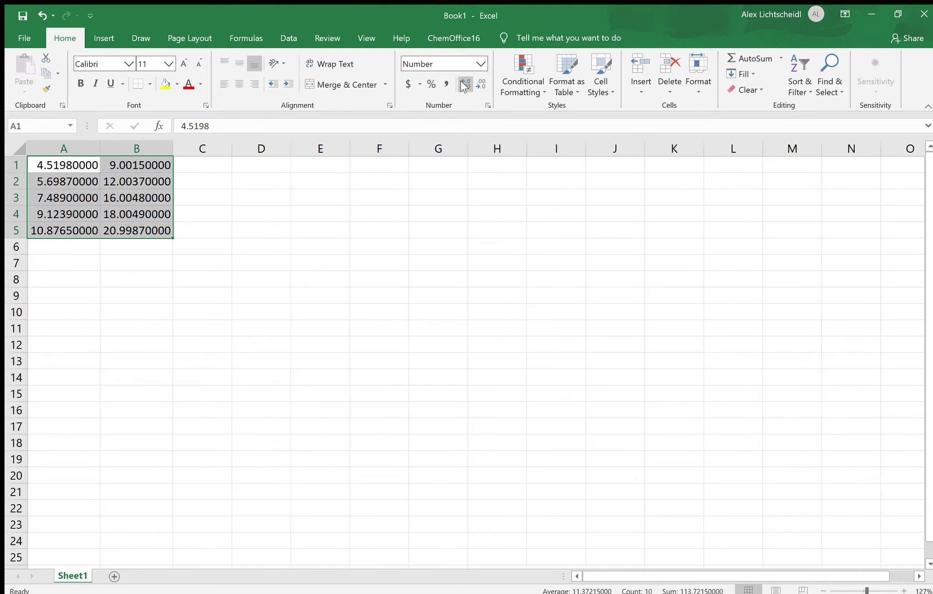
# Step: Reduce the displayed values in A1:B5 to four decimal places
pyautogui.click(477, 86)
pyautogui.click(476, 86)
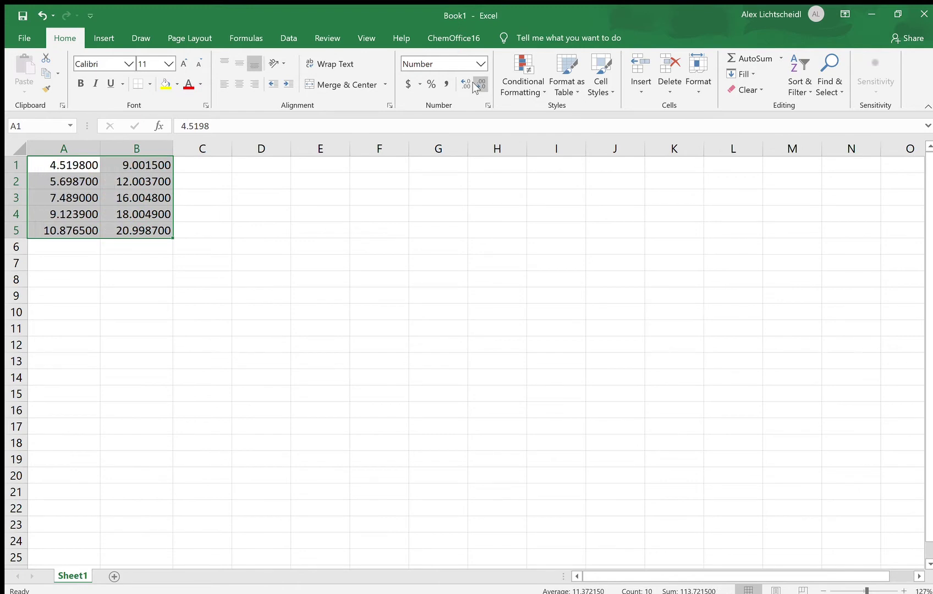
pyautogui.click(476, 86)
pyautogui.click(476, 86)
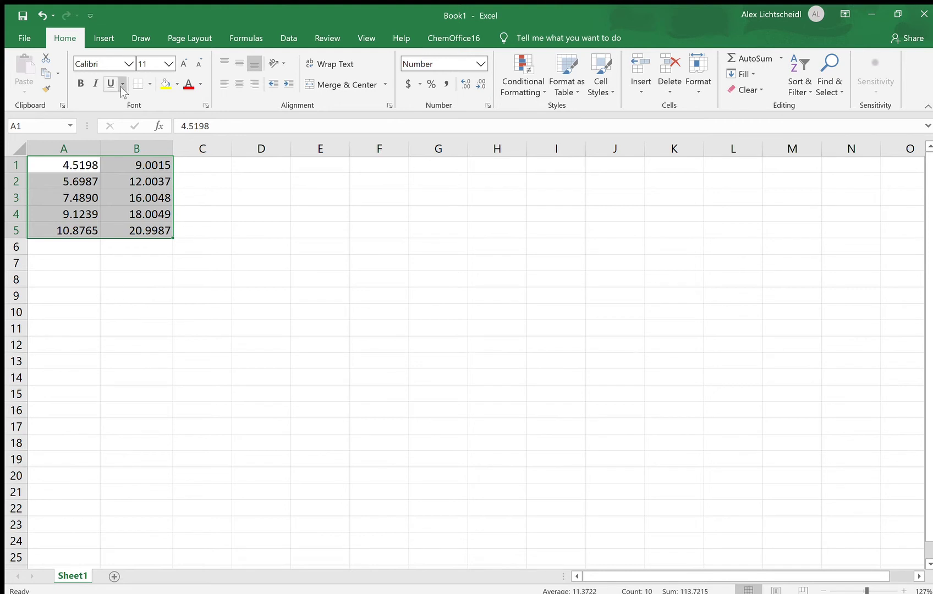
# Step: Insert a scatter chart of A1:B5 and add a linear trendline displaying its equation and R-squared value
pyautogui.click(104, 39)
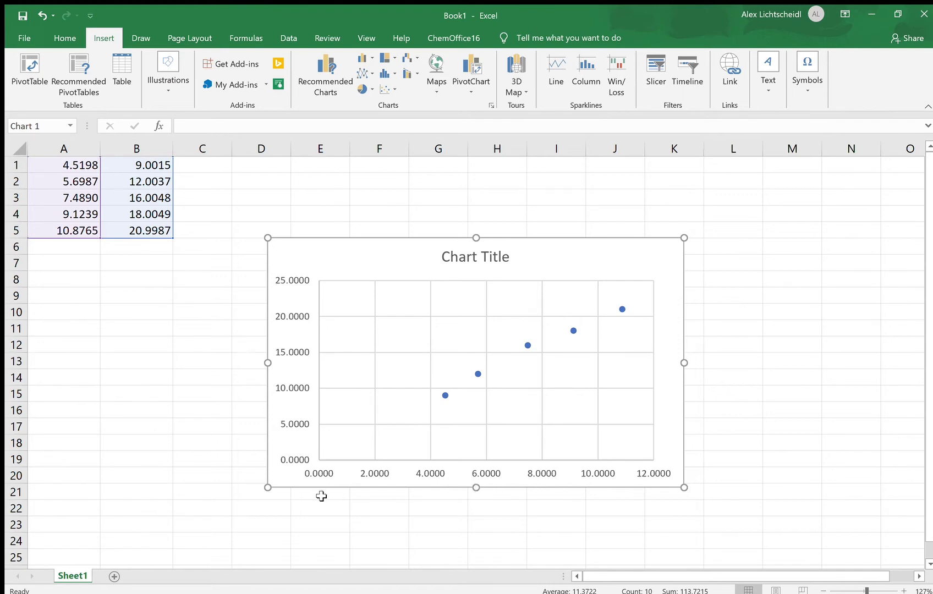
pyautogui.click(476, 376)
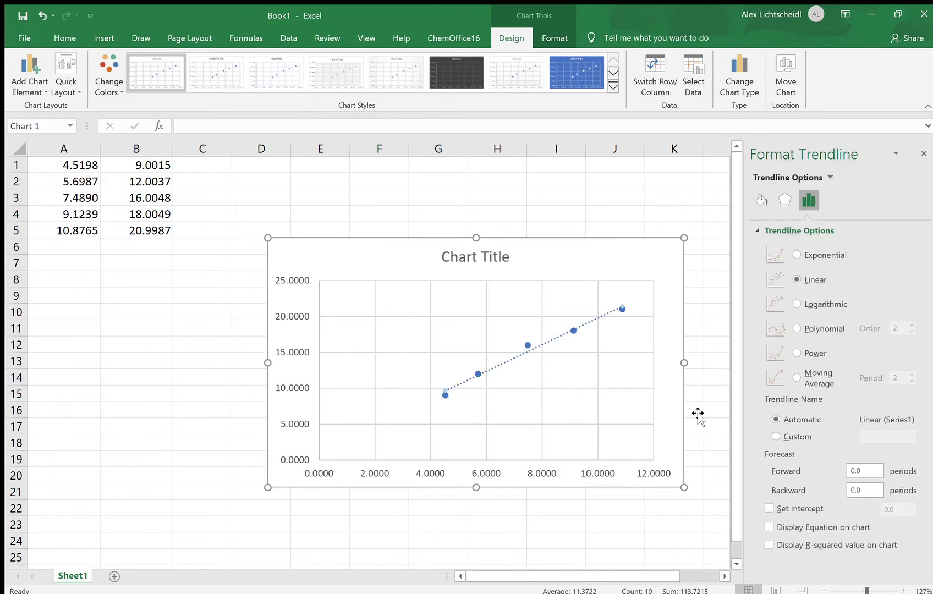
pyautogui.click(769, 527)
pyautogui.click(768, 546)
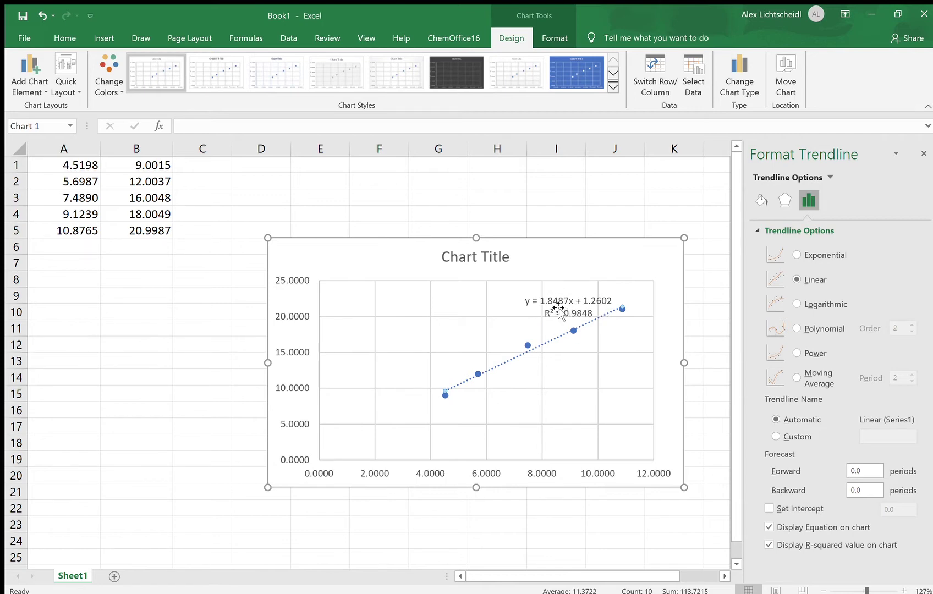
# Step: Move the trendline equation label to the clear area above the first data points and set its font size to 14
pyautogui.click(542, 301)
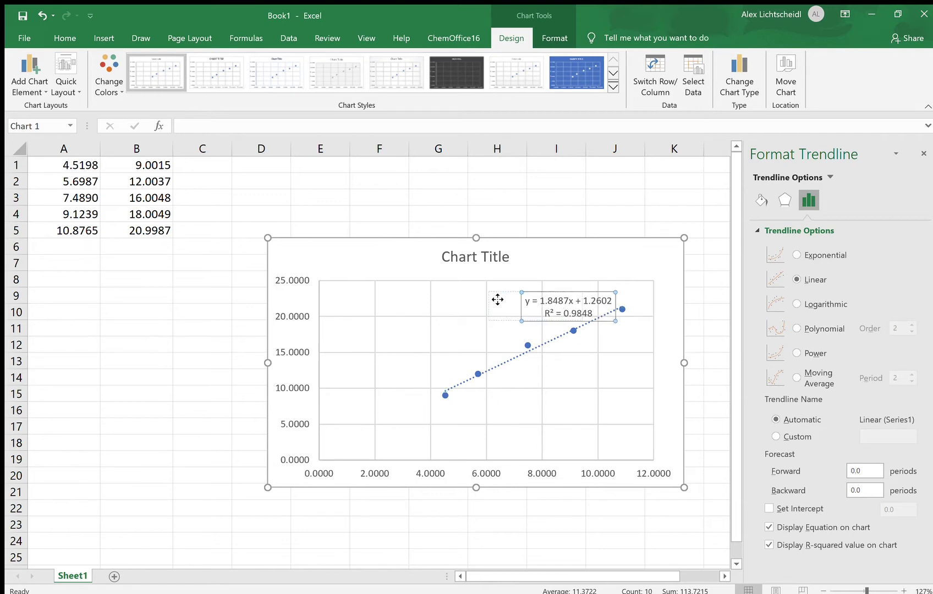
pyautogui.moveTo(429, 297); pyautogui.dragTo(430, 298)
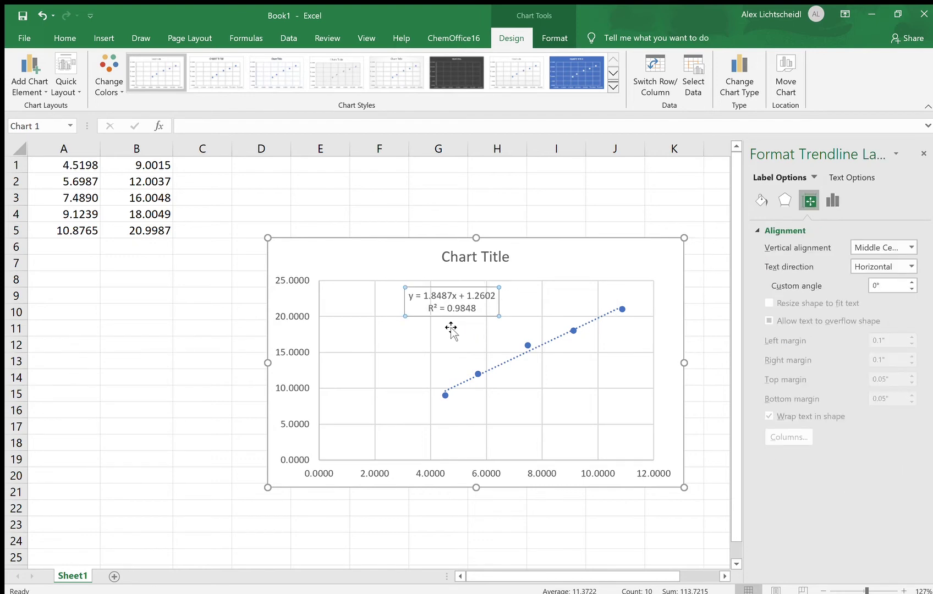
pyautogui.click(57, 36)
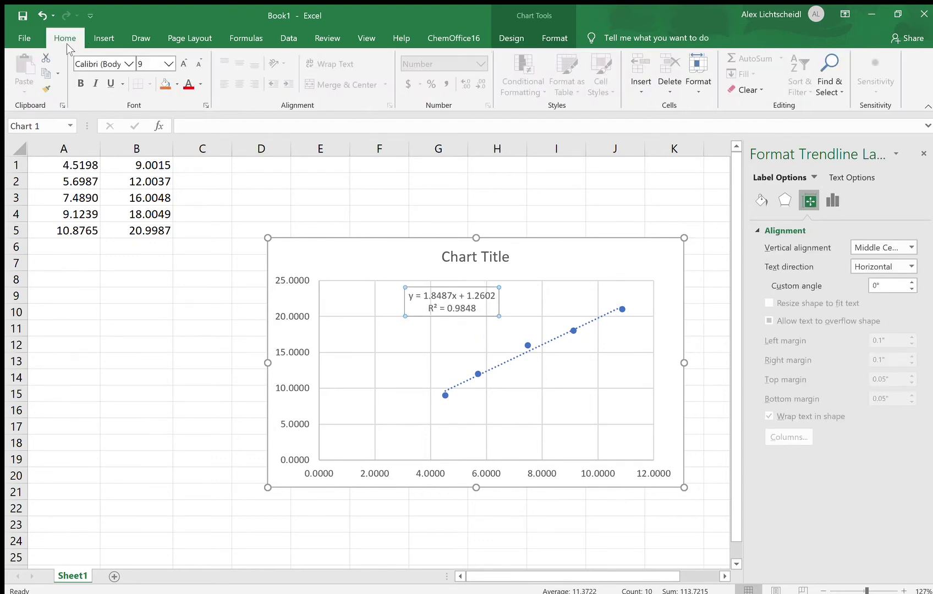
pyautogui.click(165, 61)
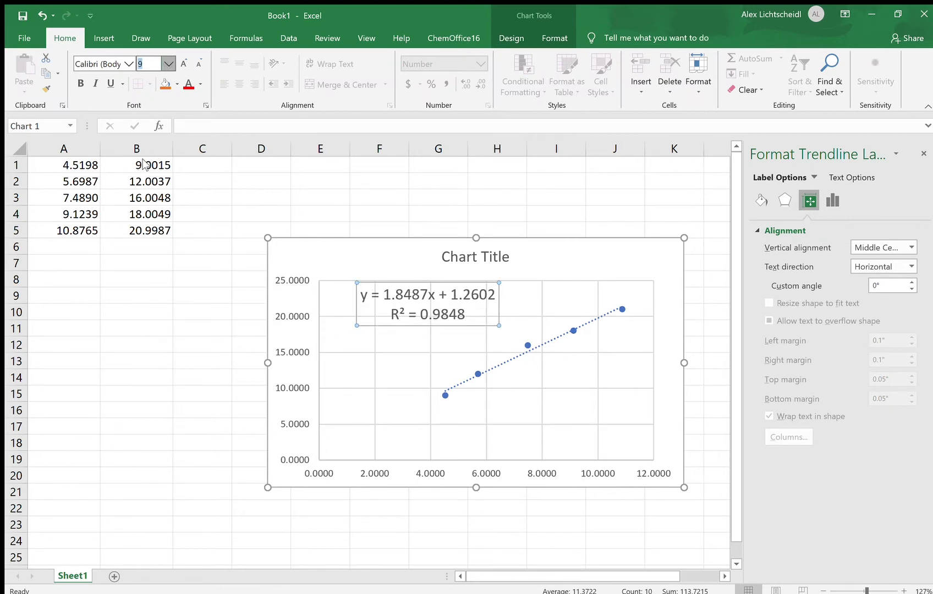
pyautogui.write('14')
pyautogui.press('Return')
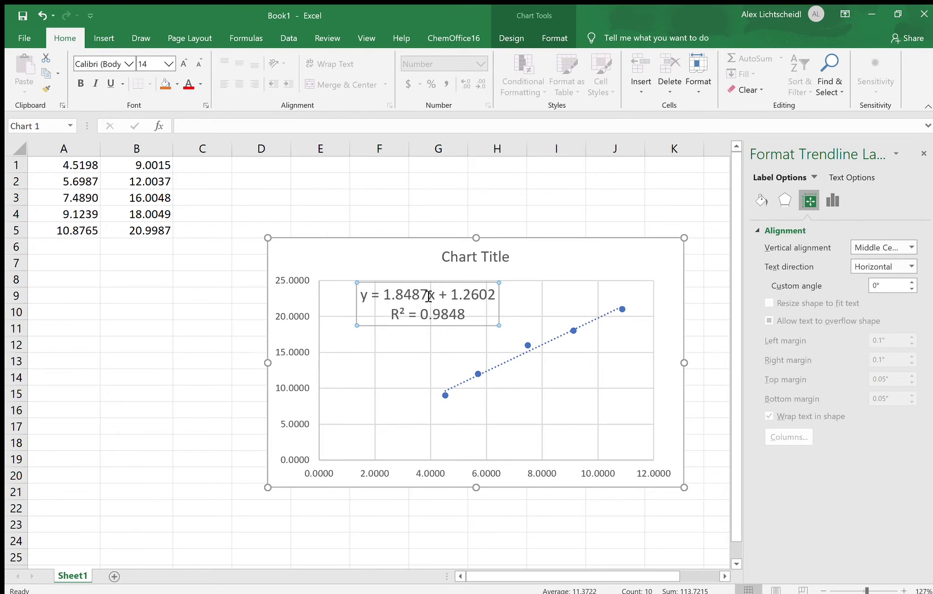
# Step: Change the number category of the trendline equation label to Number with two decimal places
pyautogui.moveTo(429, 297); pyautogui.dragTo(396, 296)
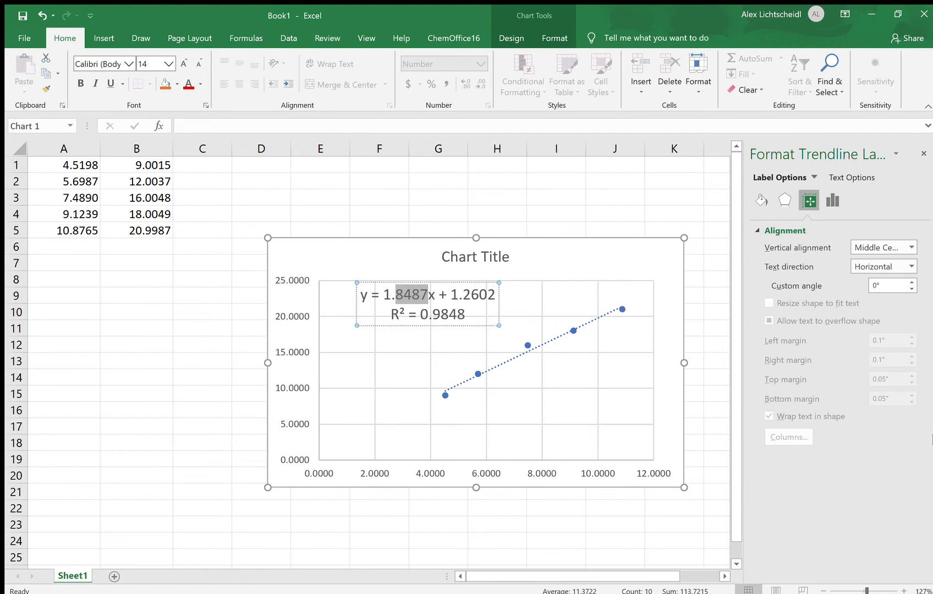
pyautogui.click(760, 201)
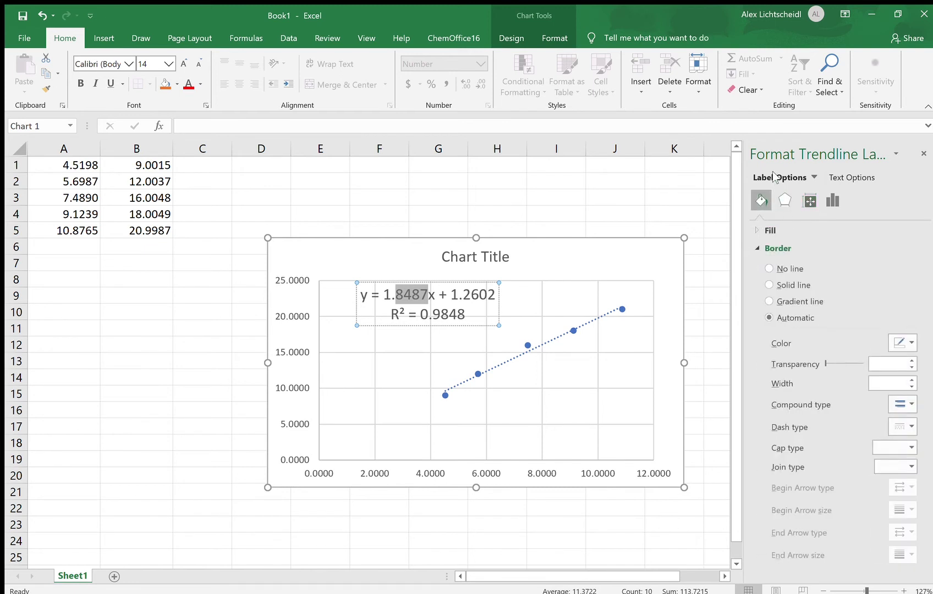
pyautogui.click(785, 199)
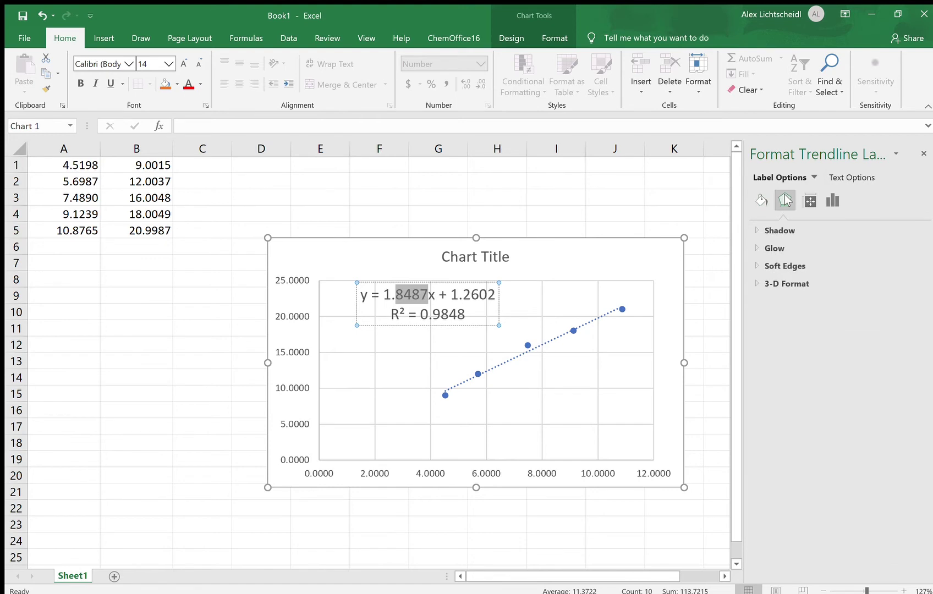
pyautogui.click(807, 201)
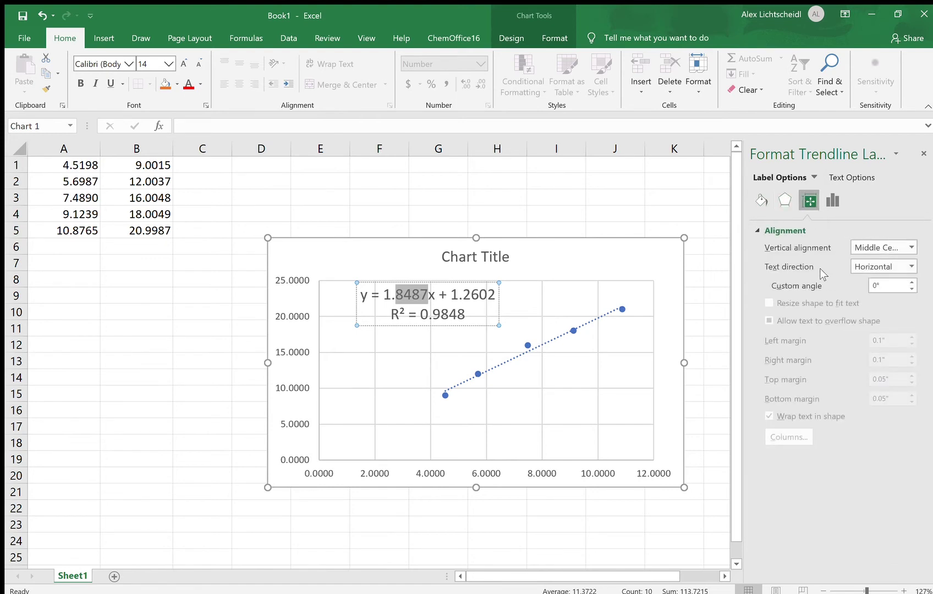
pyautogui.click(832, 201)
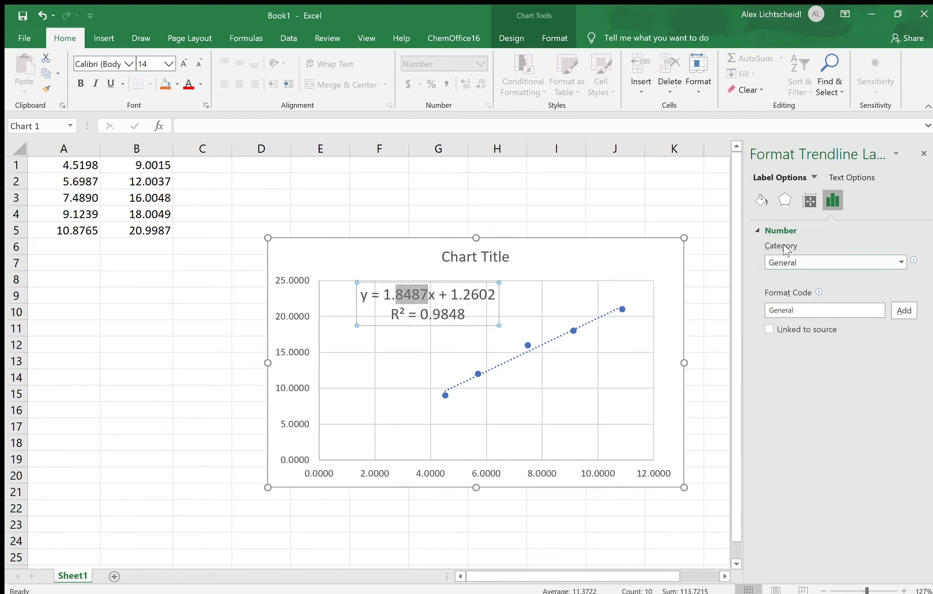
pyautogui.click(806, 261)
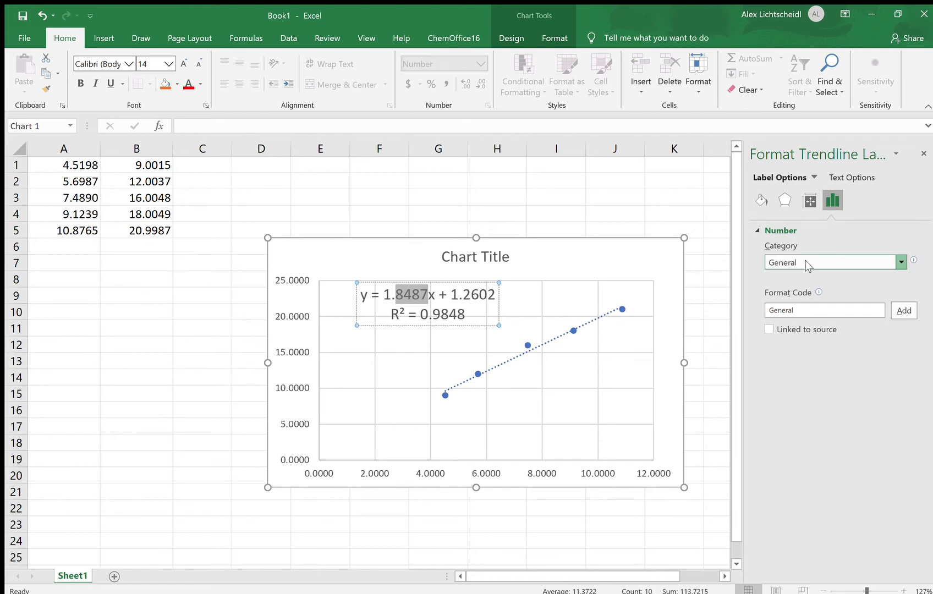
pyautogui.click(802, 294)
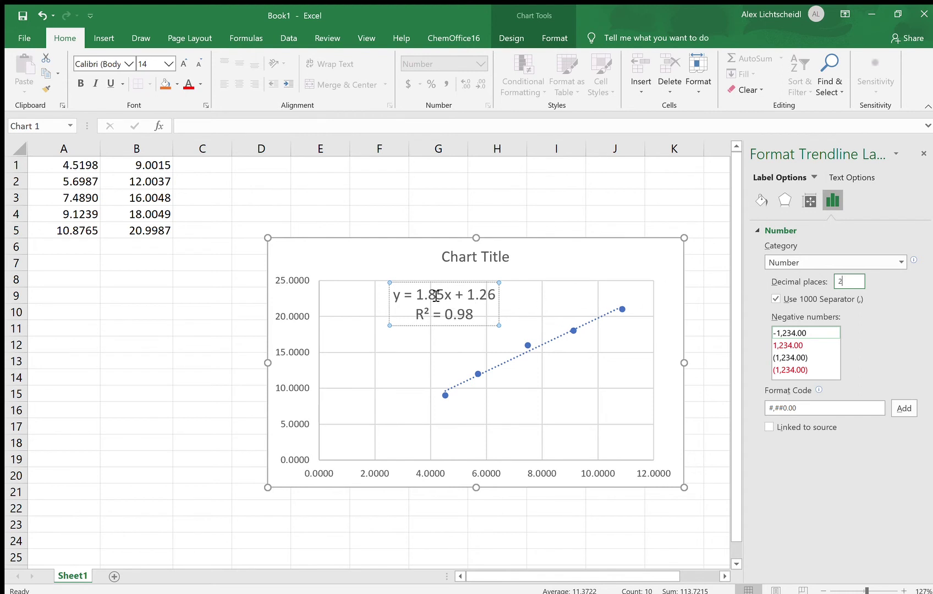
# Step: Set the trendline equation label's decimal places to 5
pyautogui.press('BackSpace')
pyautogui.write('5')
pyautogui.press('Return')
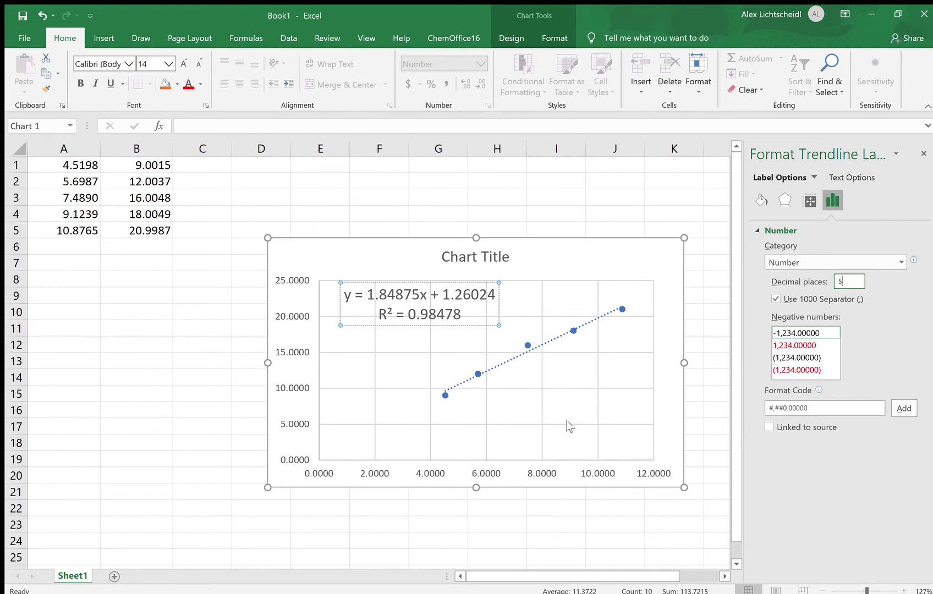
# Step: Close the trendline label formatting options and delete the scatter chart
pyautogui.click(923, 157)
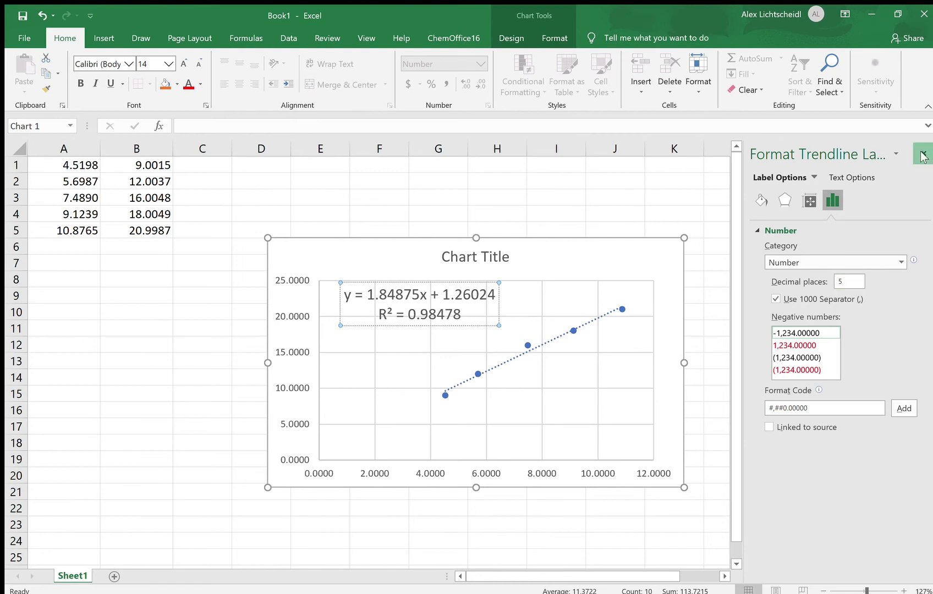
pyautogui.click(524, 240)
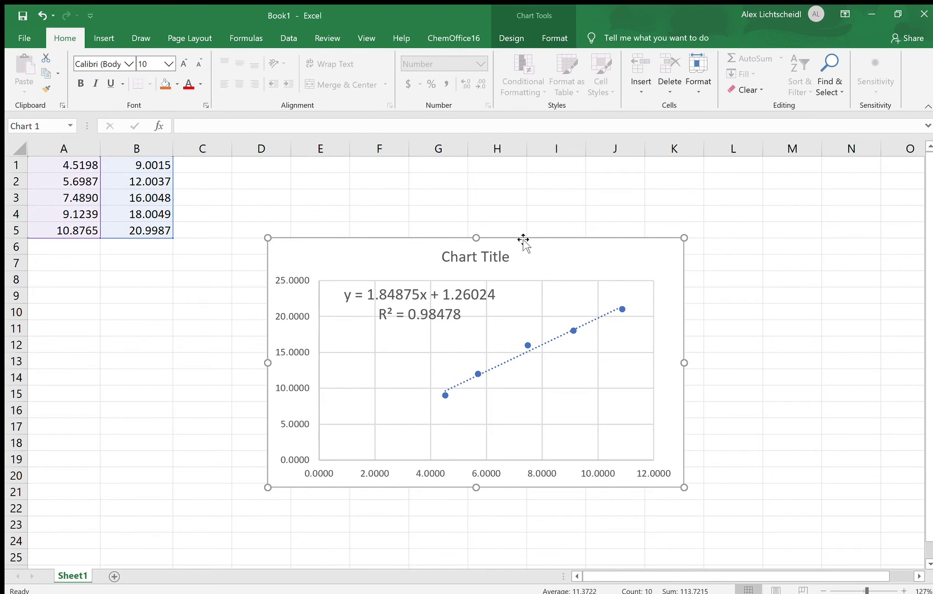
pyautogui.press('Delete')
pyautogui.click(157, 280)
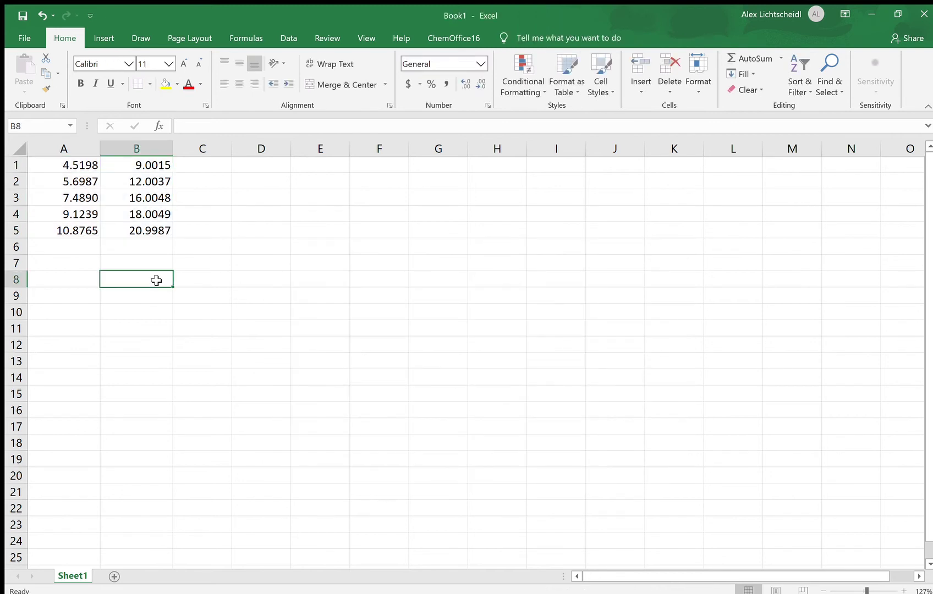
# Step: Display the values in A1:B5 with five decimal places
pyautogui.click(73, 166)
pyautogui.moveTo(72, 166); pyautogui.dragTo(133, 229)
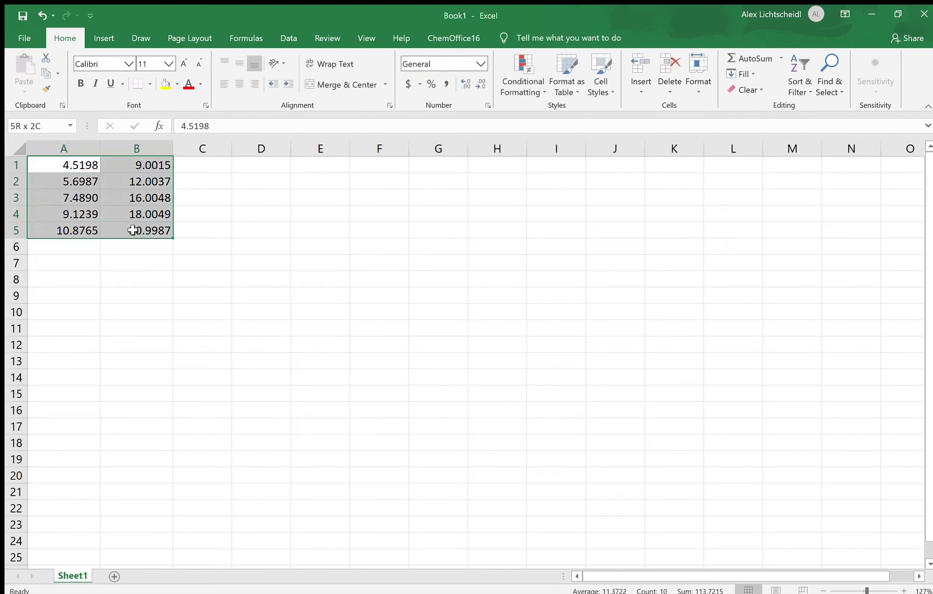
pyautogui.click(477, 84)
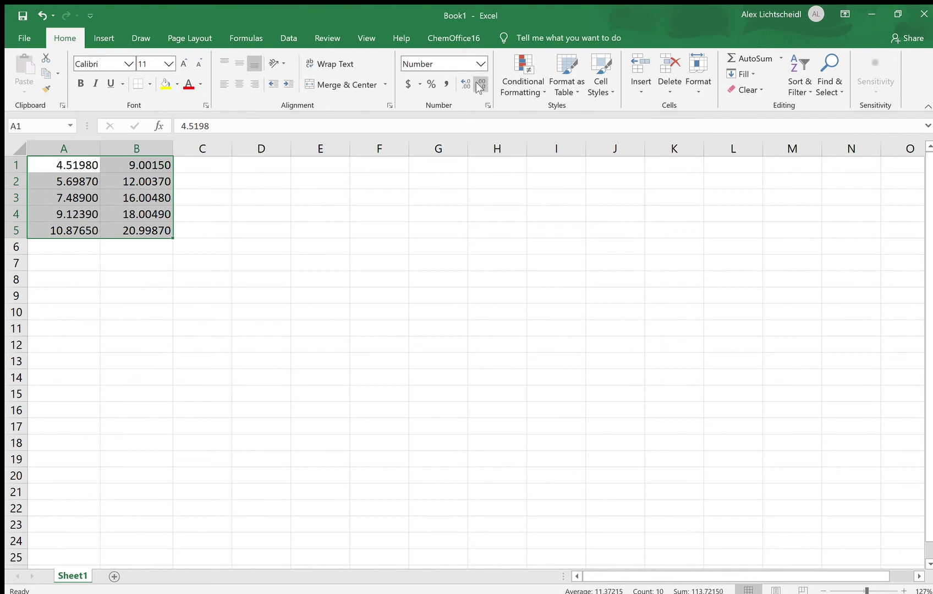
# Step: Display the values in A1:B5 with two decimal places and check the stored value of cell A1
pyautogui.click(478, 83)
pyautogui.click(477, 83)
pyautogui.click(477, 84)
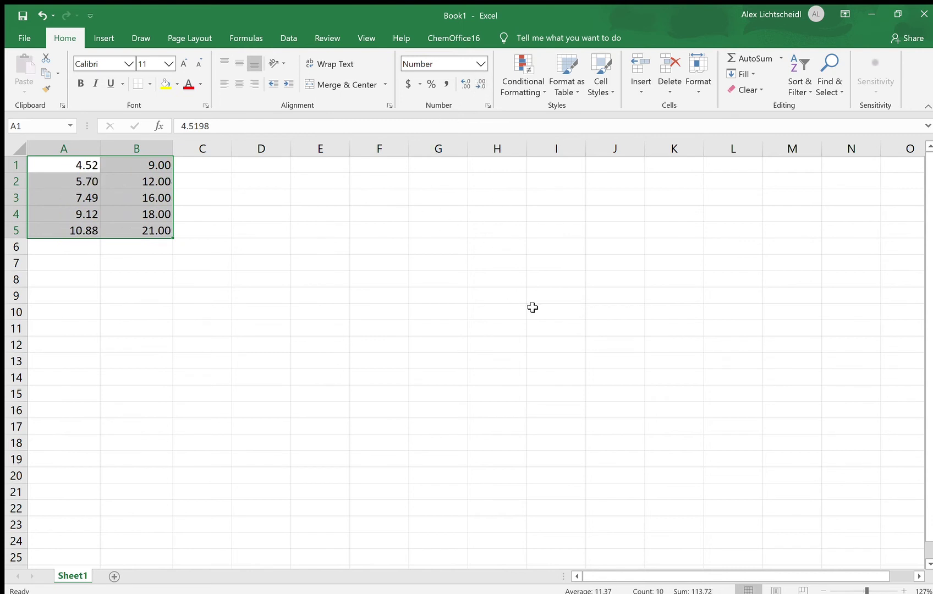
pyautogui.click(130, 281)
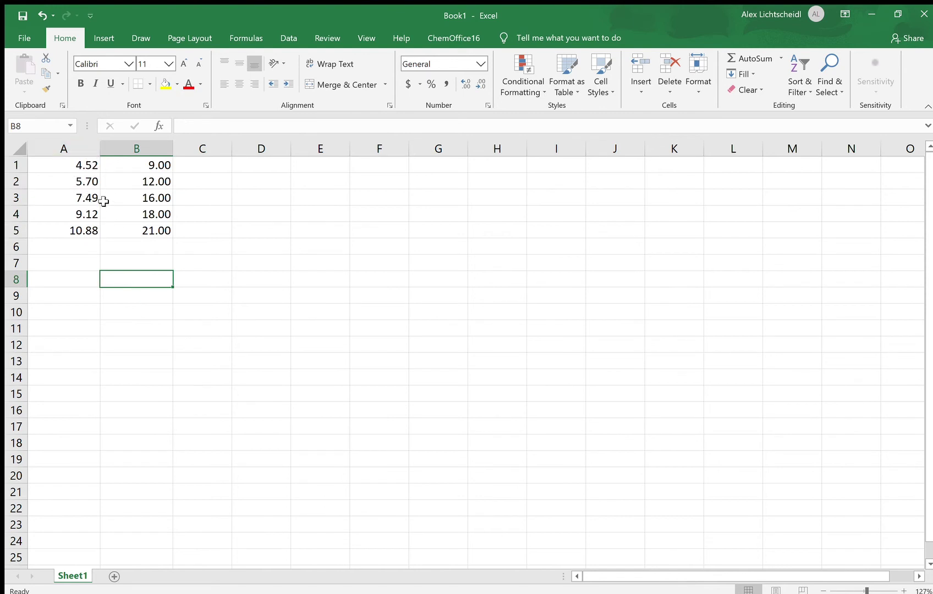
pyautogui.click(86, 165)
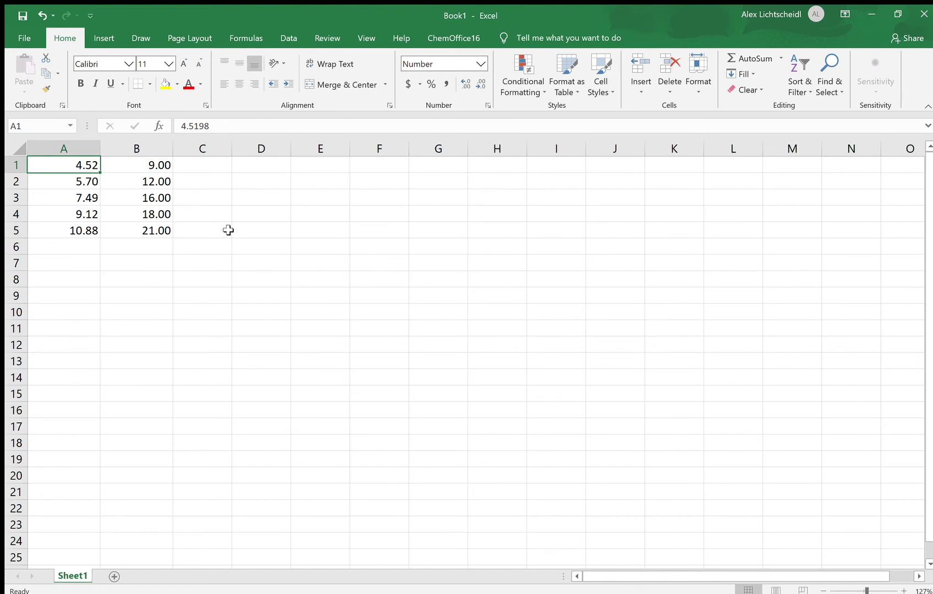
pyautogui.click(209, 215)
# Step: Insert a scatter chart of A1:B5 and add a linear trendline displaying its equation and R-squared value
pyautogui.moveTo(83, 165); pyautogui.dragTo(142, 230)
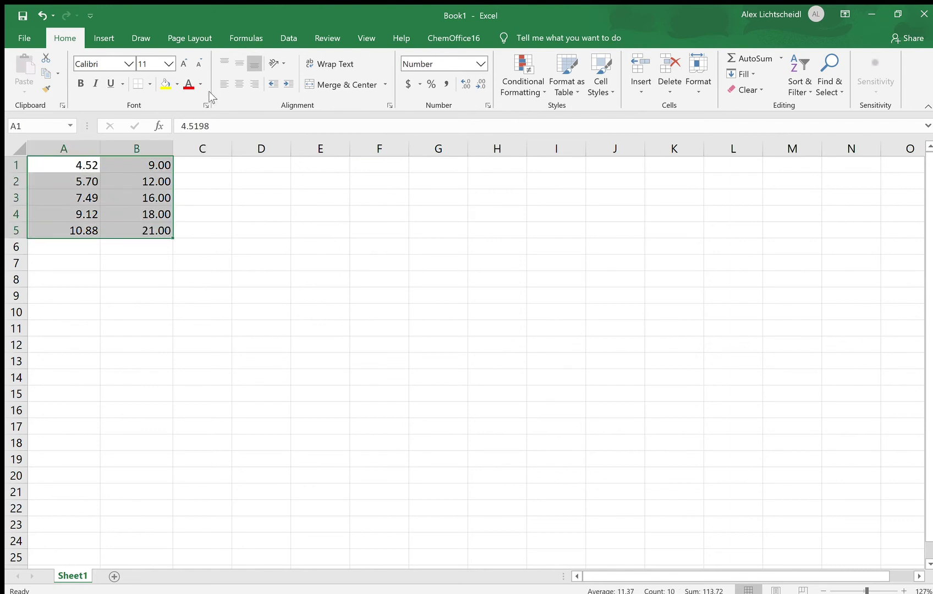
pyautogui.click(102, 38)
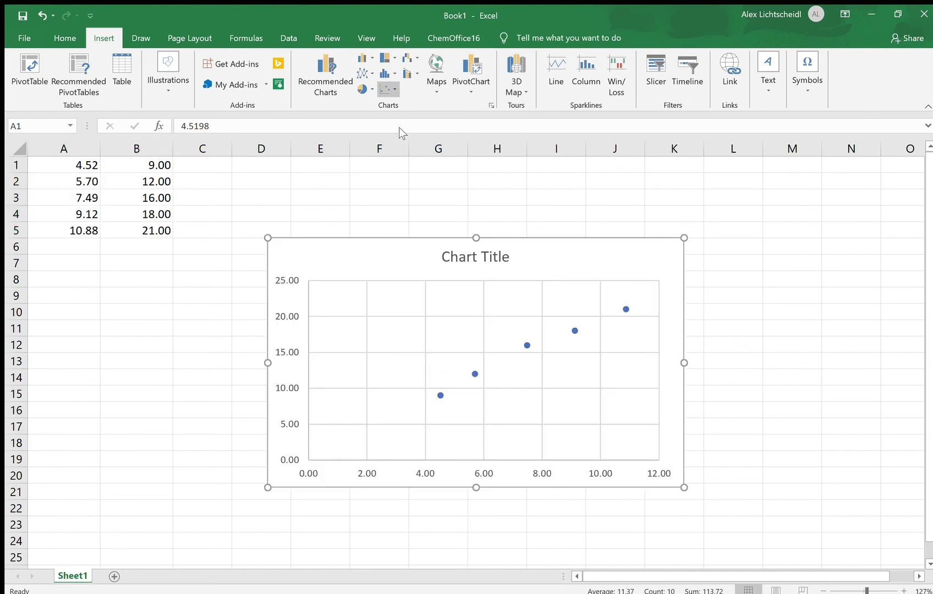
pyautogui.click(526, 347)
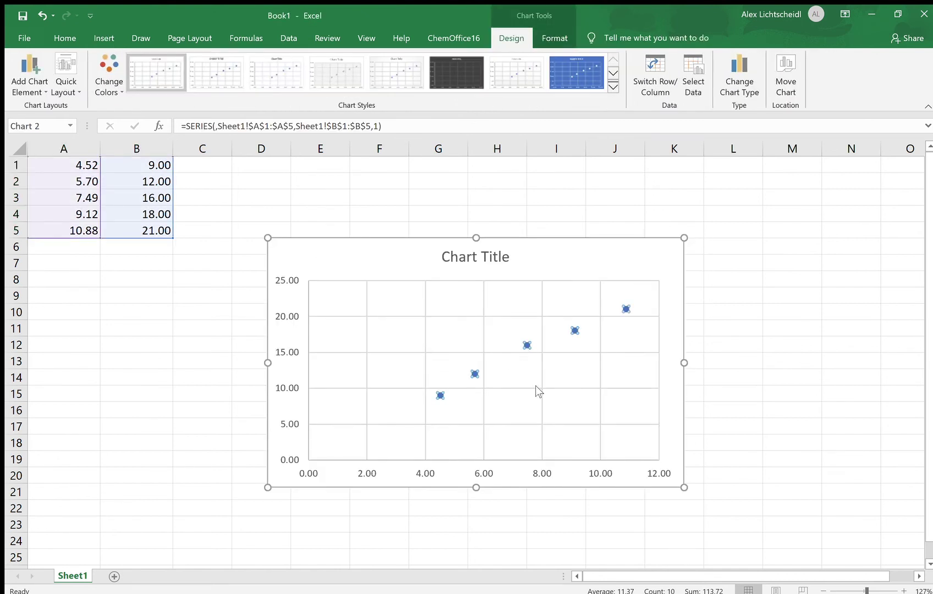
pyautogui.hotkey('ctrl', '1')
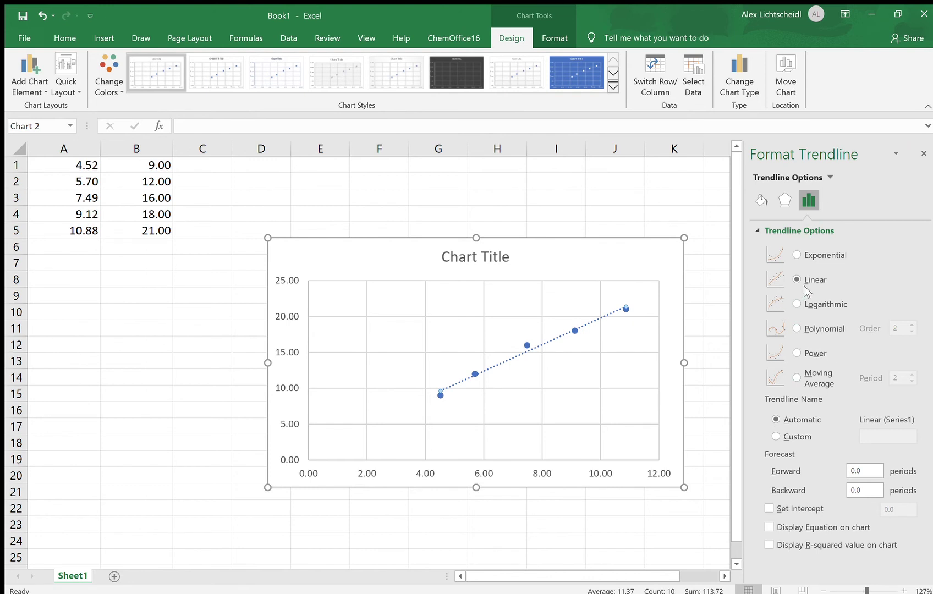
pyautogui.click(770, 528)
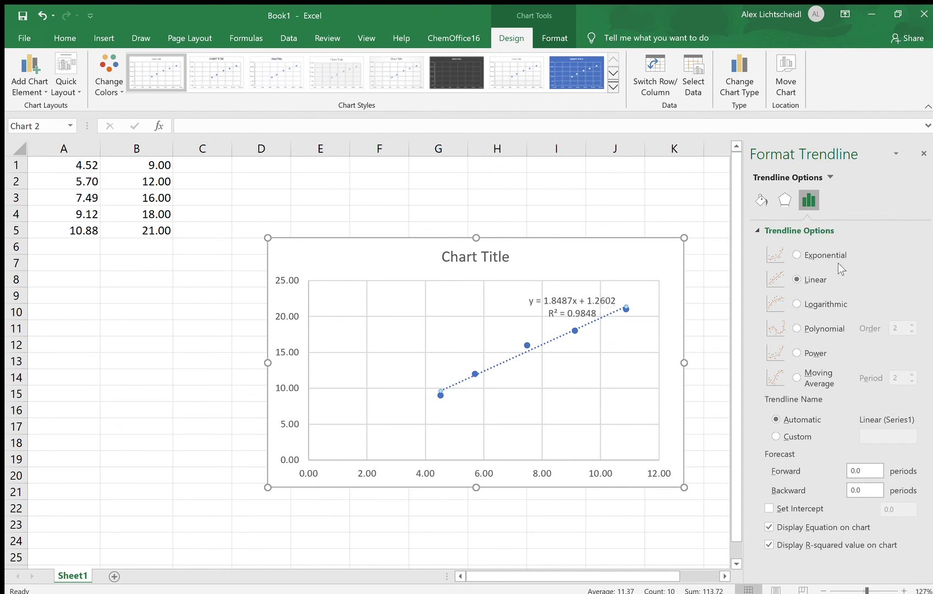
# Step: Format the trendline equation label in the Number category with 4 decimal places
pyautogui.click(760, 202)
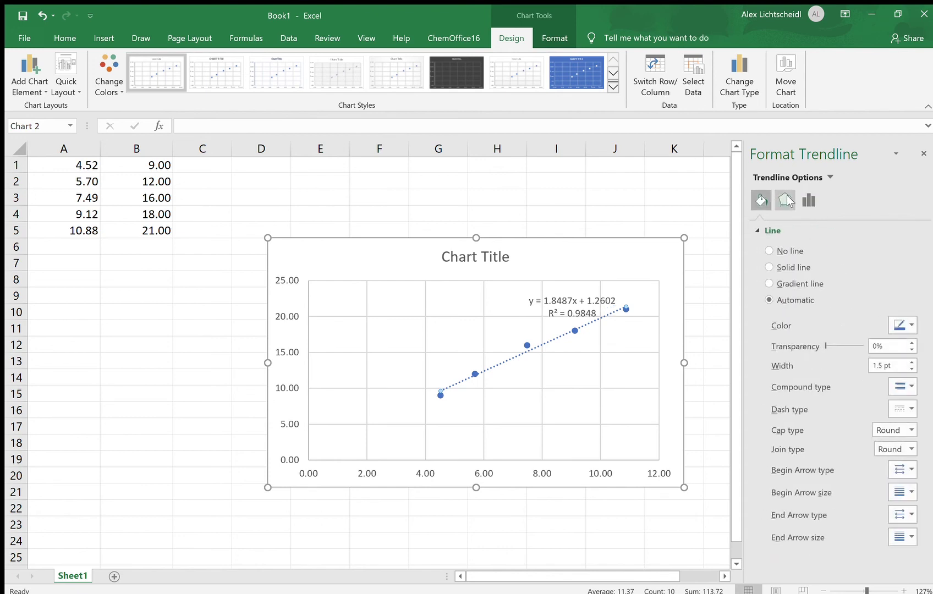
pyautogui.click(807, 197)
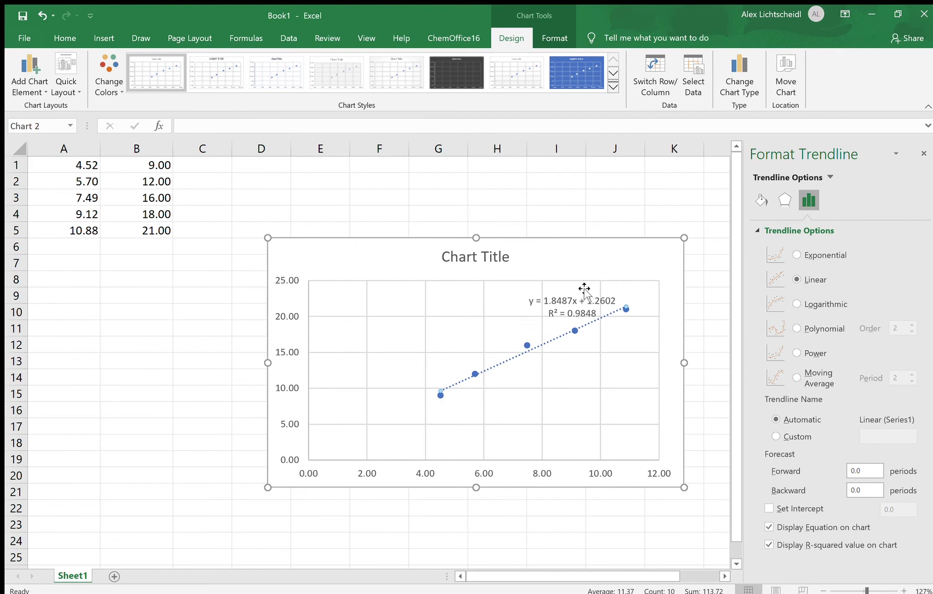
pyautogui.click(570, 301)
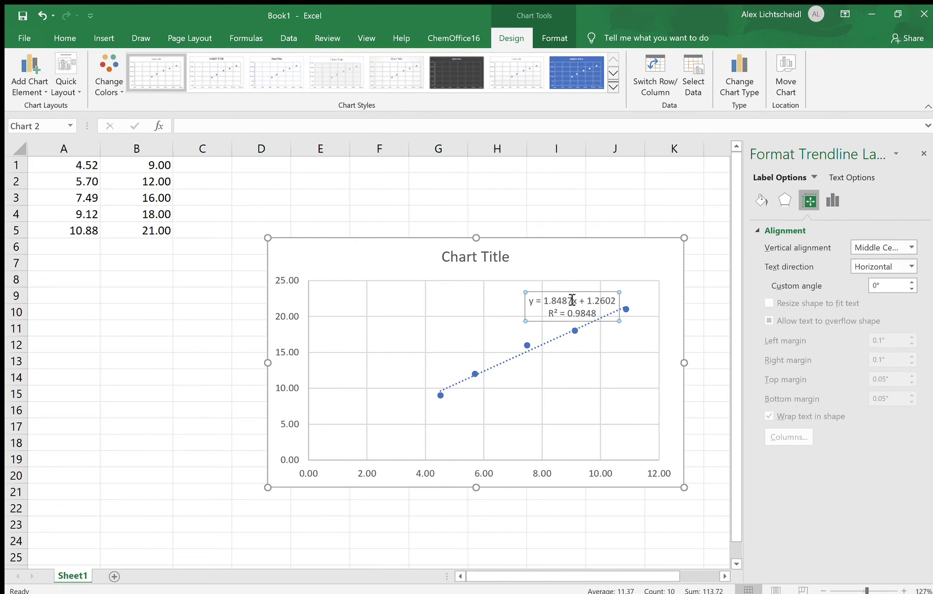
pyautogui.click(832, 201)
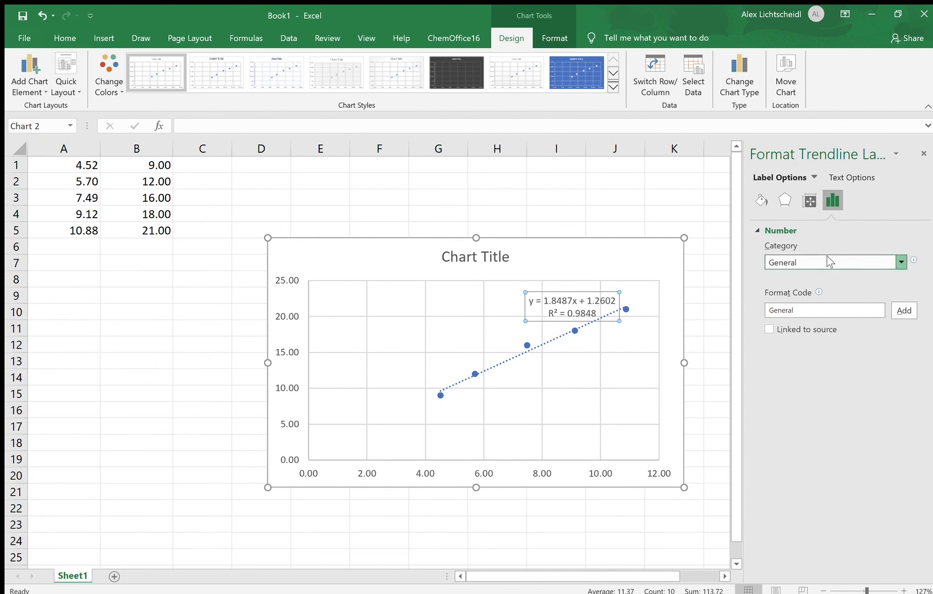
pyautogui.click(821, 284)
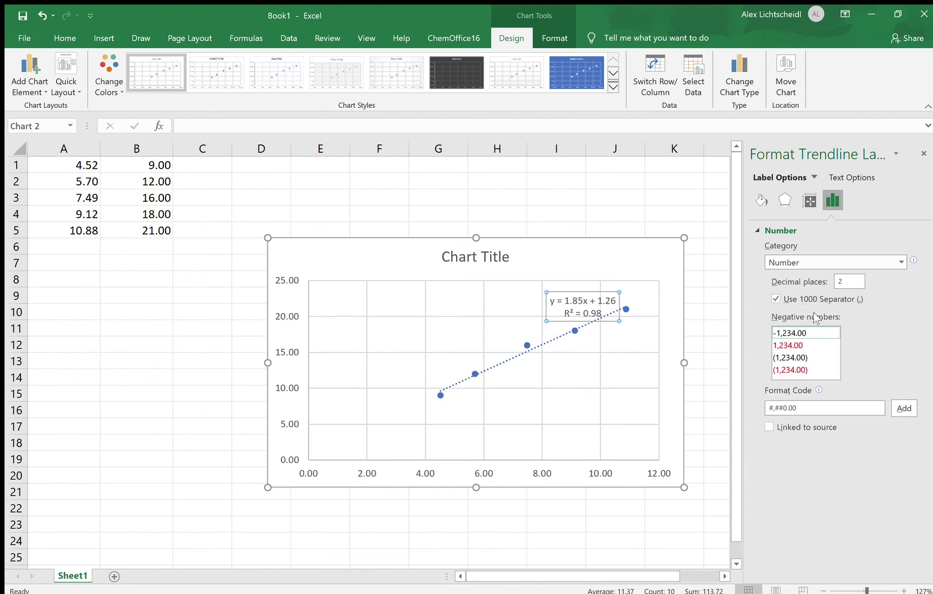
pyautogui.doubleClick(850, 281)
pyautogui.write('4')
pyautogui.press('Return')
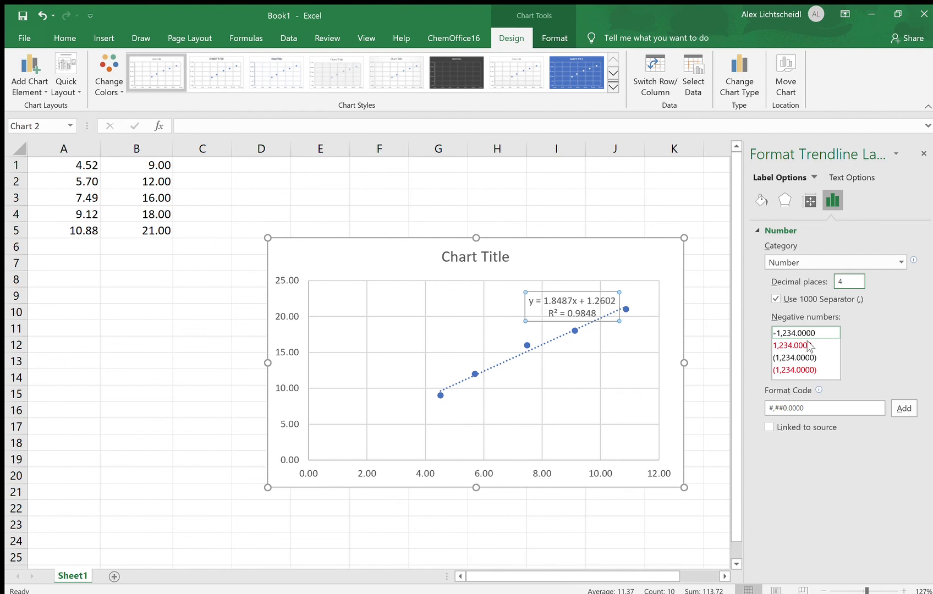
# Step: Move the trendline equation label into the clear area above the trendline and set its font size to 14
pyautogui.click(538, 297)
pyautogui.moveTo(454, 297); pyautogui.dragTo(452, 301)
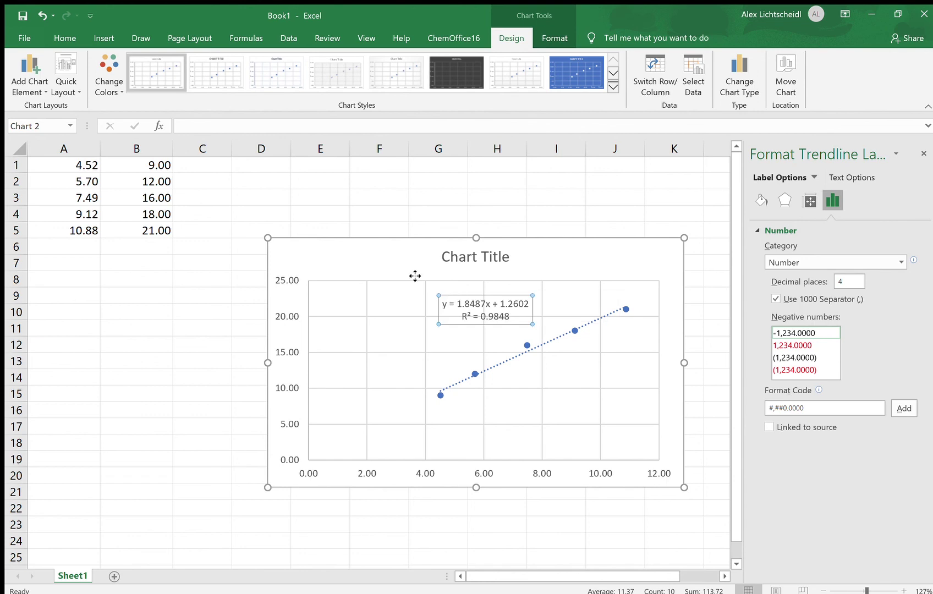
pyautogui.click(53, 33)
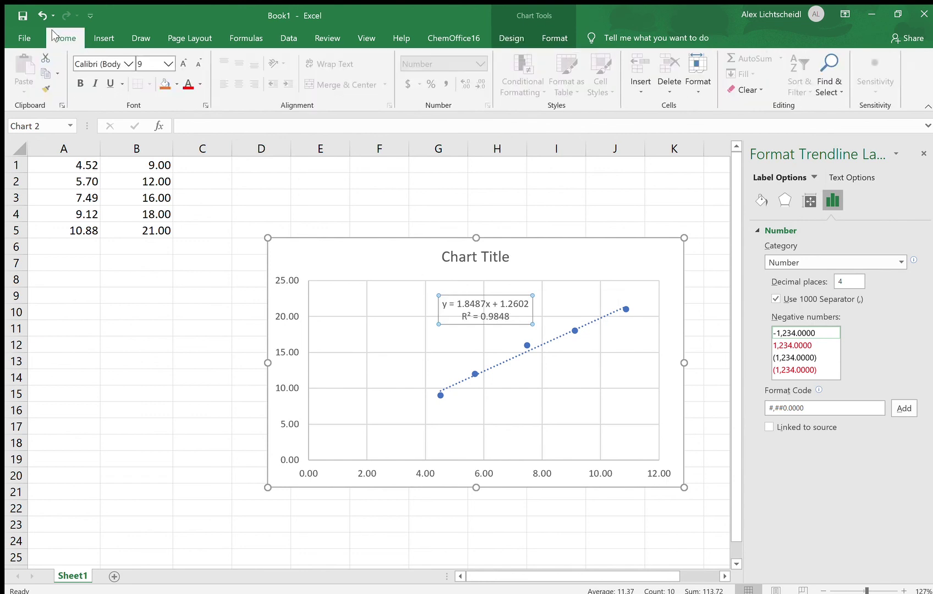
pyautogui.click(147, 64)
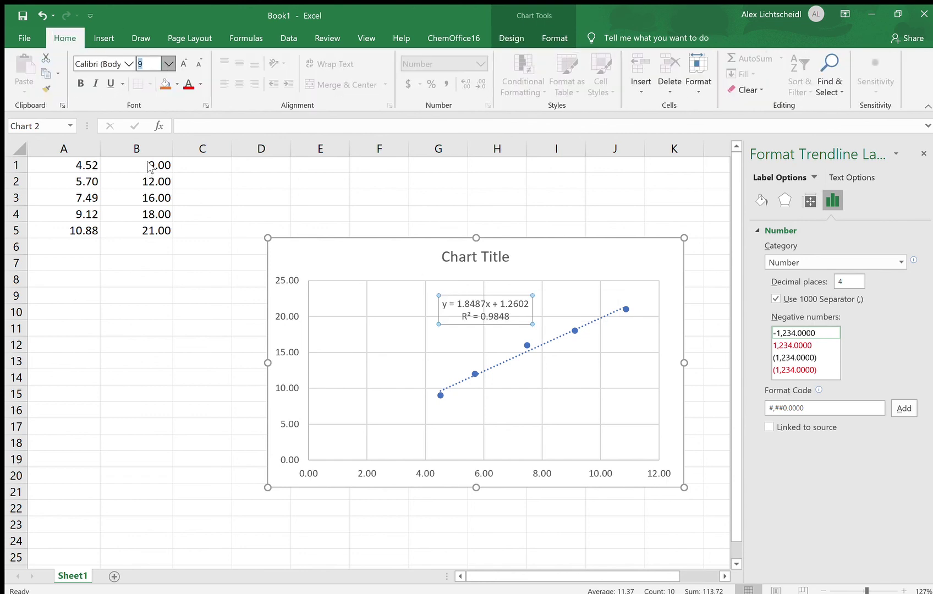
pyautogui.write('14')
pyautogui.press('Return')
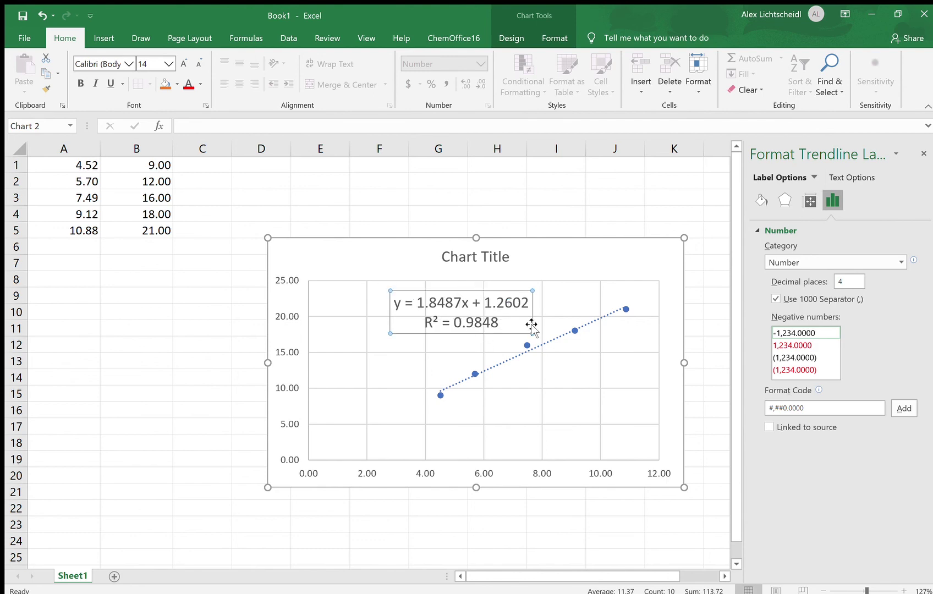